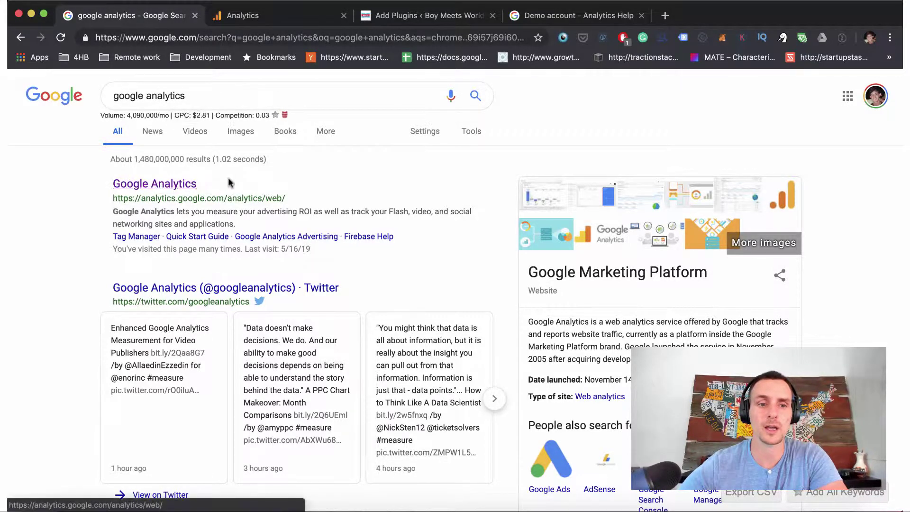
Begin a Google Analytics sign-up and name the new account 'Test Account'.
{"action": "left_click", "coordinate": [246, 15]}
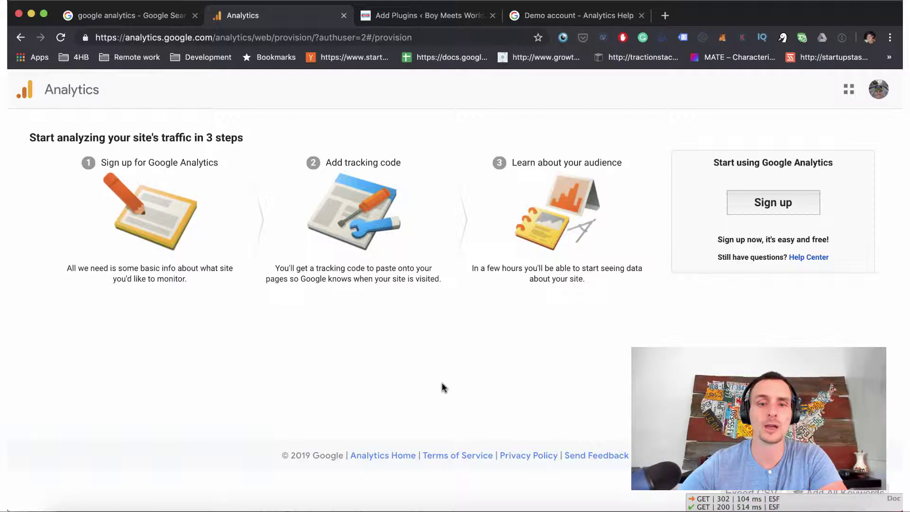
{"action": "left_click", "coordinate": [776, 206]}
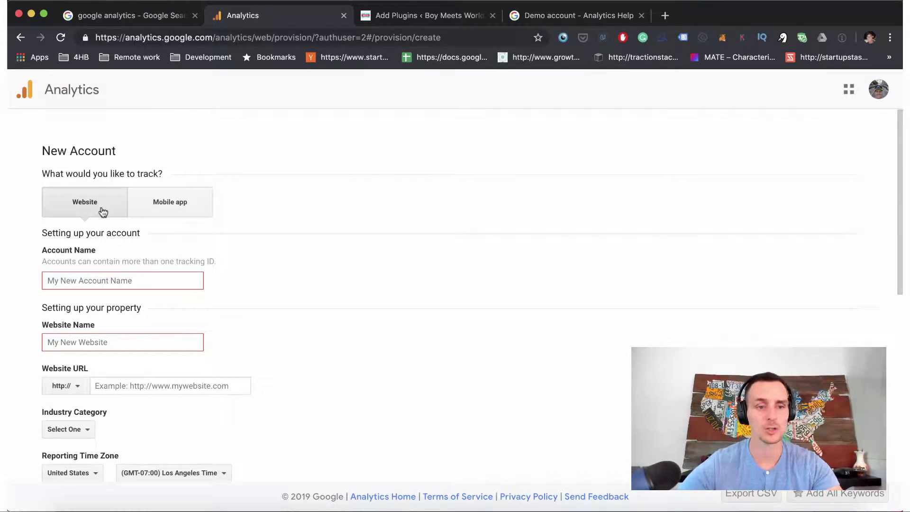
{"action": "left_click", "coordinate": [83, 278]}
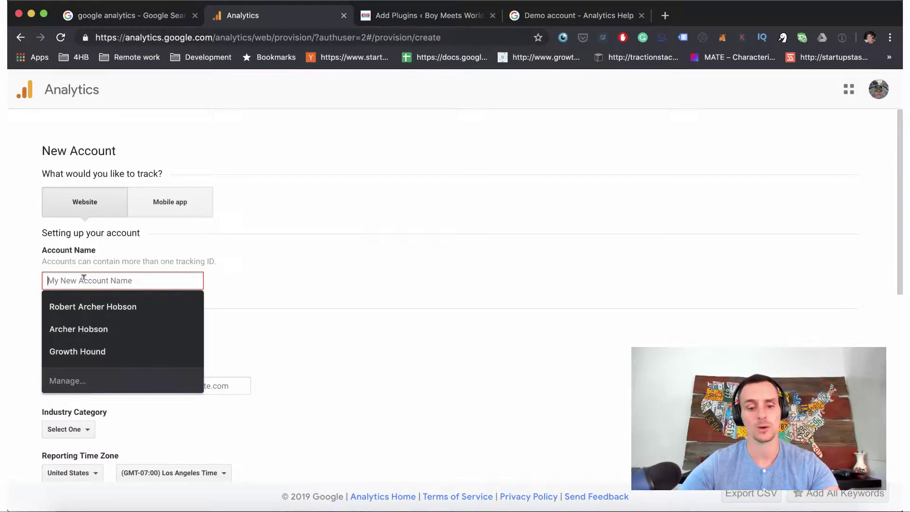
{"action": "type", "text": "Test Account"}
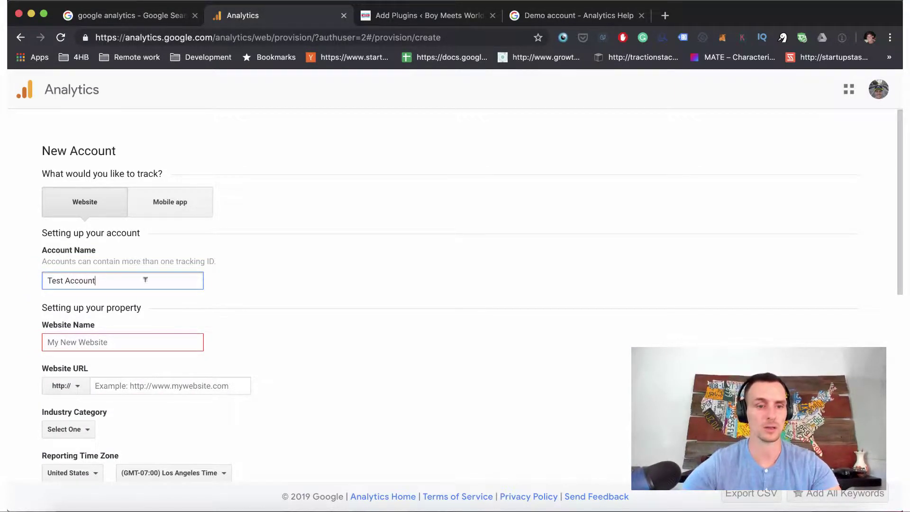
{"action": "left_click", "coordinate": [248, 306]}
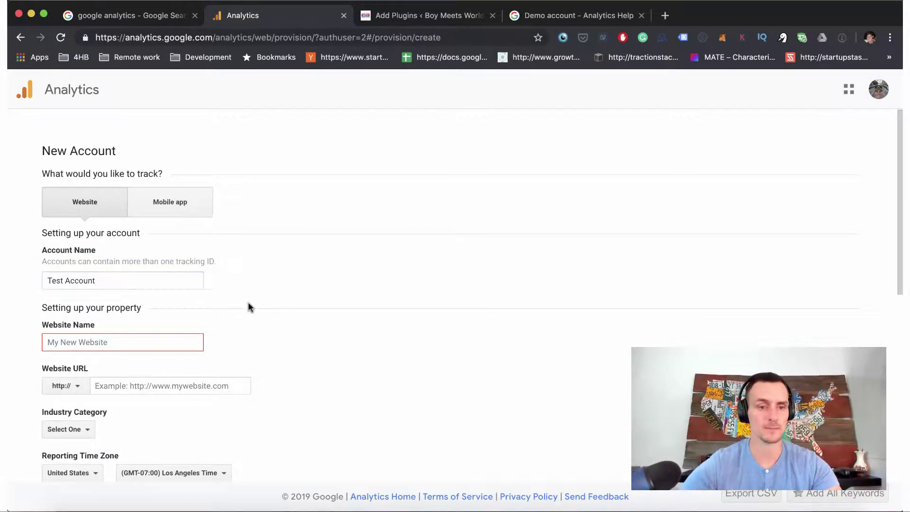
{"action": "scroll", "coordinate": [248, 305], "scroll_direction": "down", "scroll_amount": 1}
Enter the website name 'Boy MeetsWorld' and its boymeetsworld site URL.
{"action": "left_click", "coordinate": [112, 293]}
{"action": "type", "text": "Boy MeetsWorld"}
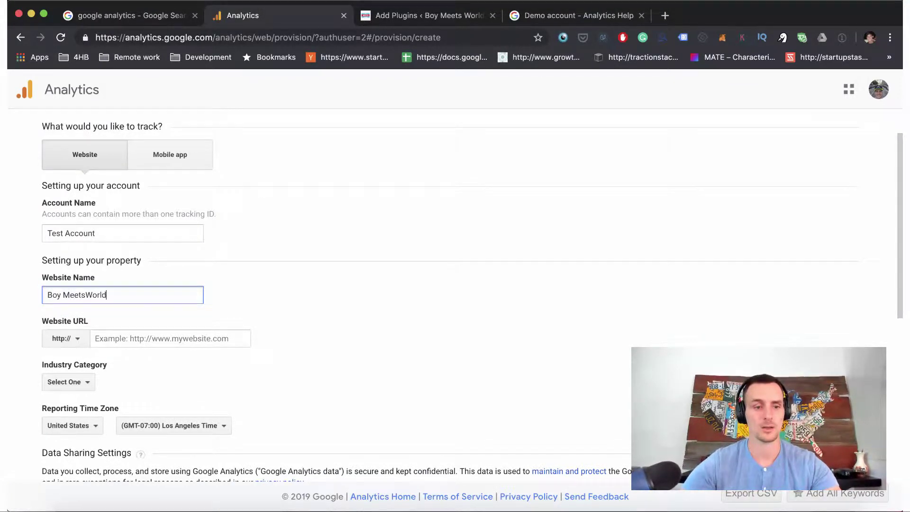
{"action": "left_click", "coordinate": [125, 333]}
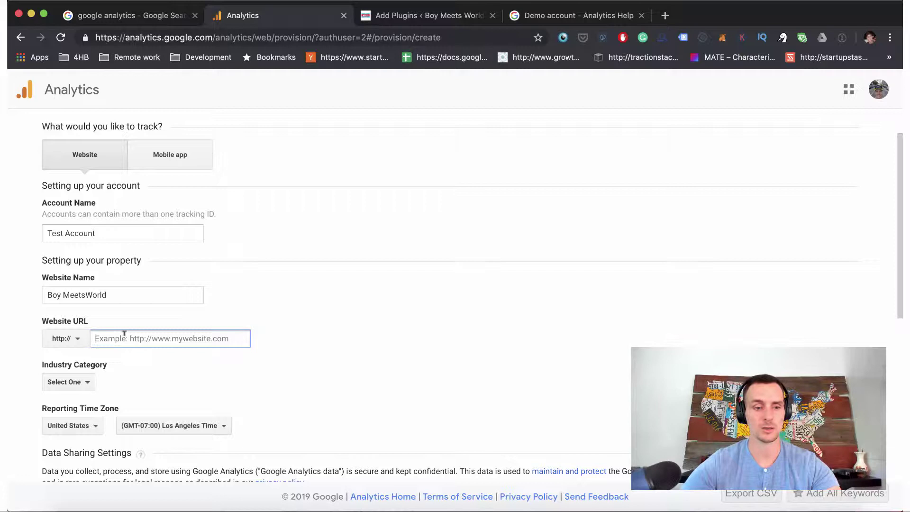
{"action": "type", "text": "boy"}
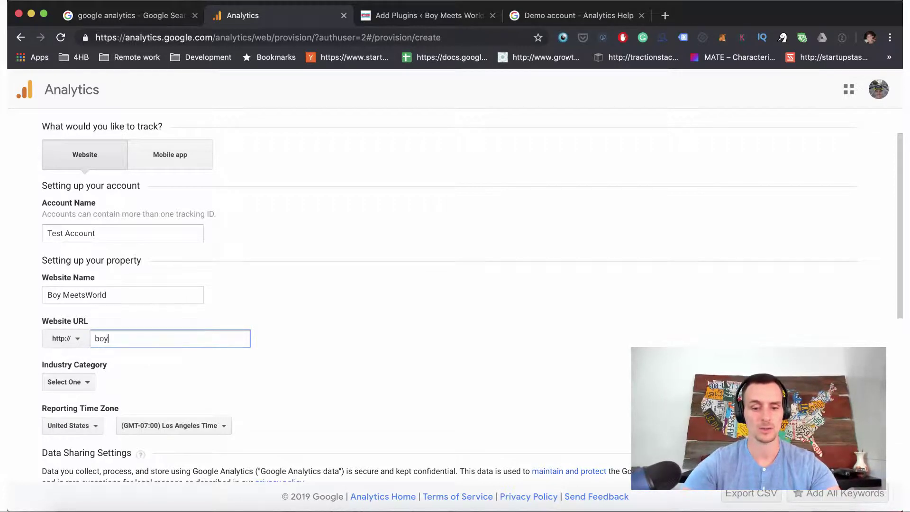
{"action": "type", "text": "meetswor"}
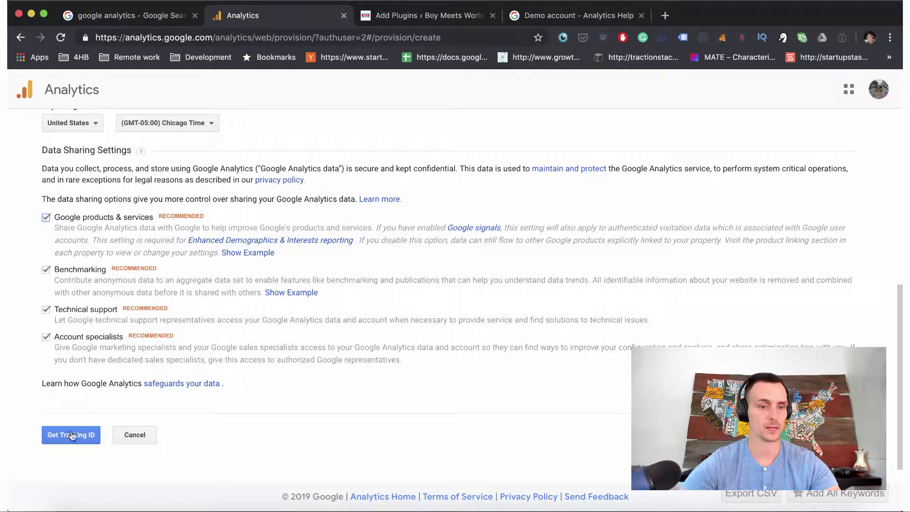
Request a tracking ID and accept the GDPR and Measurement data protection terms.
{"action": "left_click", "coordinate": [76, 436]}
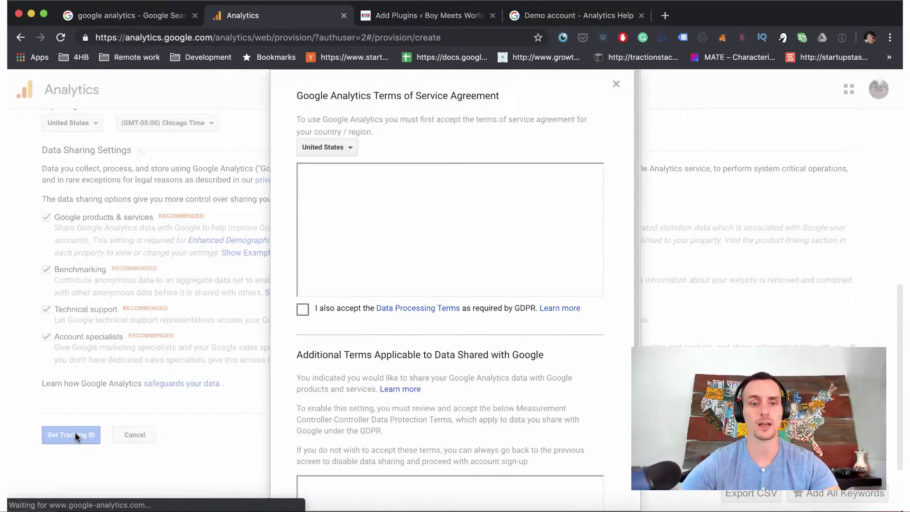
{"action": "left_click", "coordinate": [302, 310]}
{"action": "scroll", "coordinate": [337, 313], "scroll_direction": "down", "scroll_amount": 2}
{"action": "scroll", "coordinate": [338, 313], "scroll_direction": "down", "scroll_amount": 2}
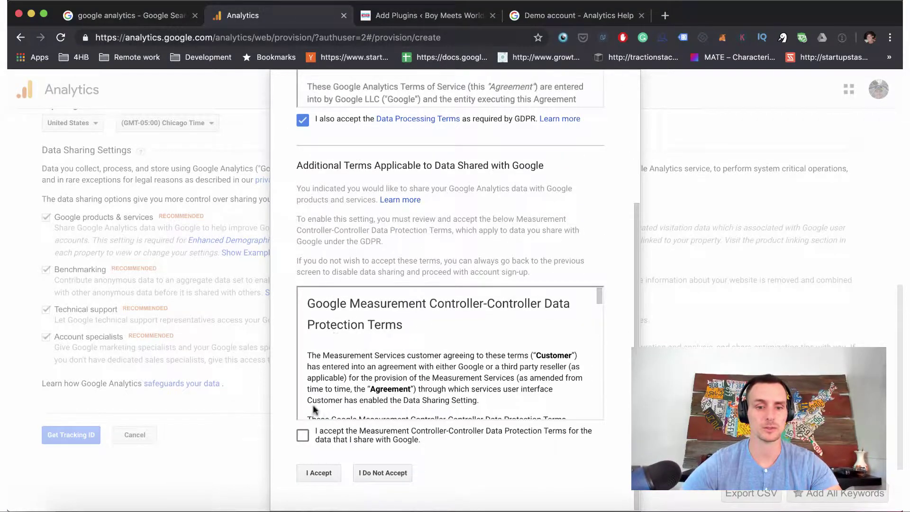
{"action": "left_click", "coordinate": [303, 435]}
{"action": "left_click", "coordinate": [324, 473]}
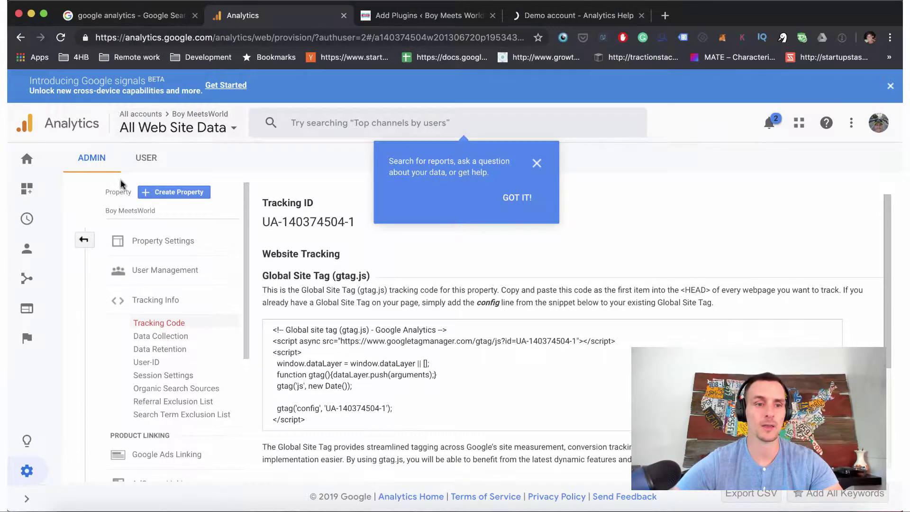
Open the Boy MeetsWorld property's Tracking Code and select the full gtag.js snippet.
{"action": "left_click", "coordinate": [84, 242]}
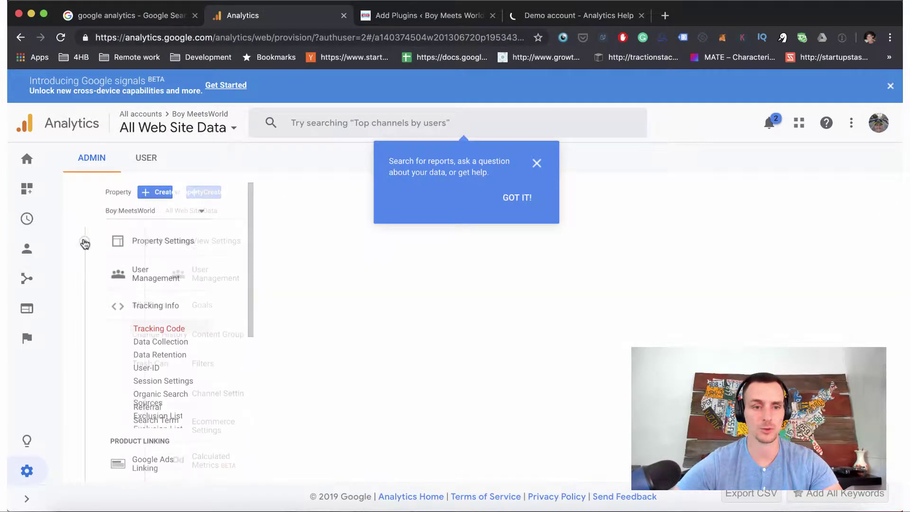
{"action": "left_click", "coordinate": [537, 164]}
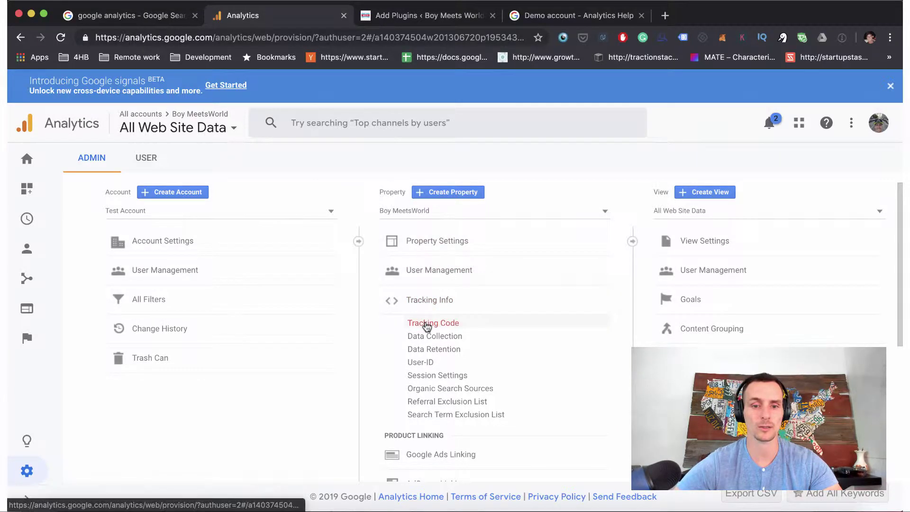
{"action": "left_click", "coordinate": [427, 326]}
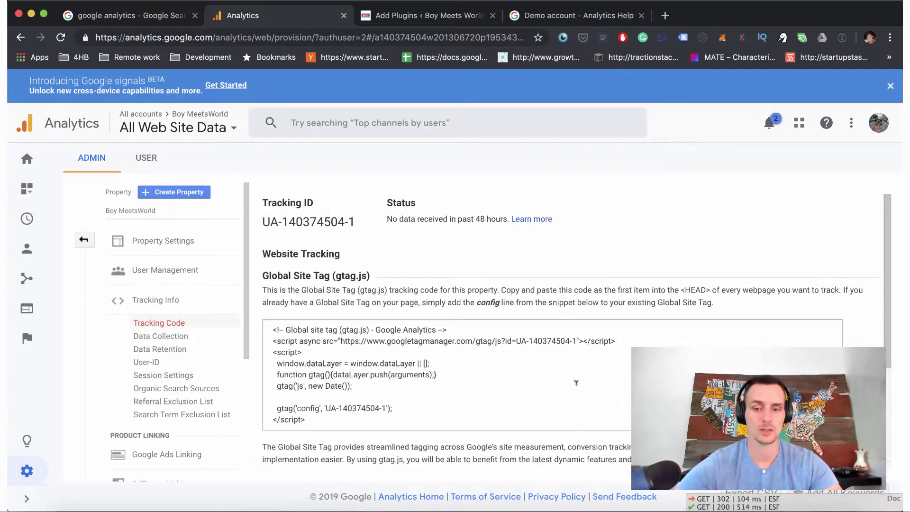
{"action": "left_click", "coordinate": [350, 414]}
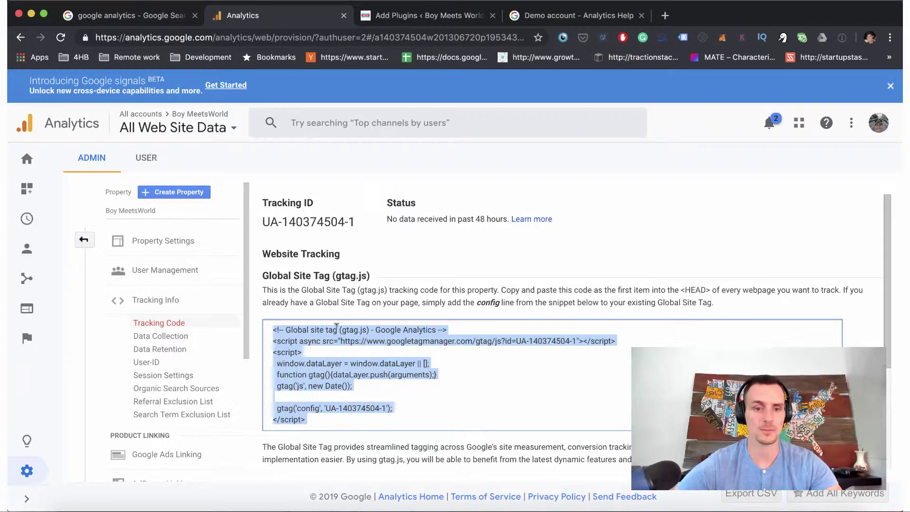
{"action": "left_click", "coordinate": [407, 16]}
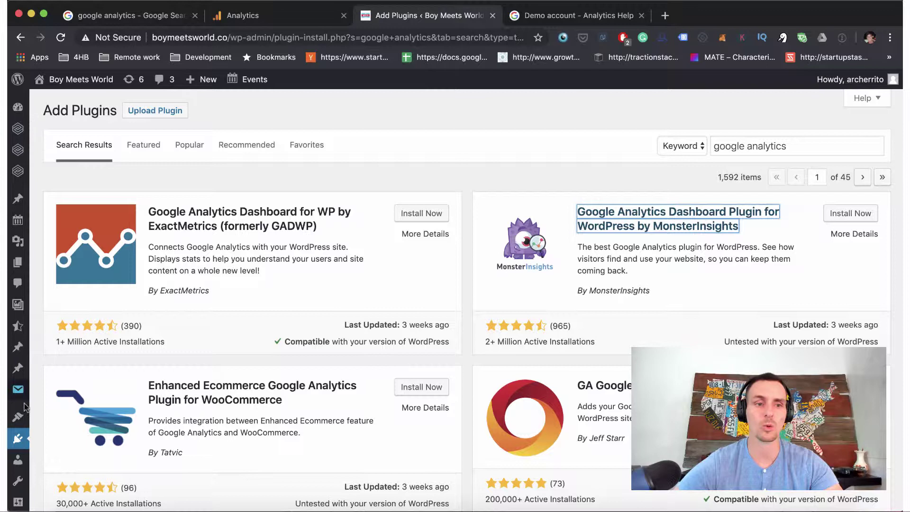
Locate the active Google Analytics Dashboard for WP (GADWP) plugin in Installed Plugins.
{"action": "mouse_move", "coordinate": [13, 268]}
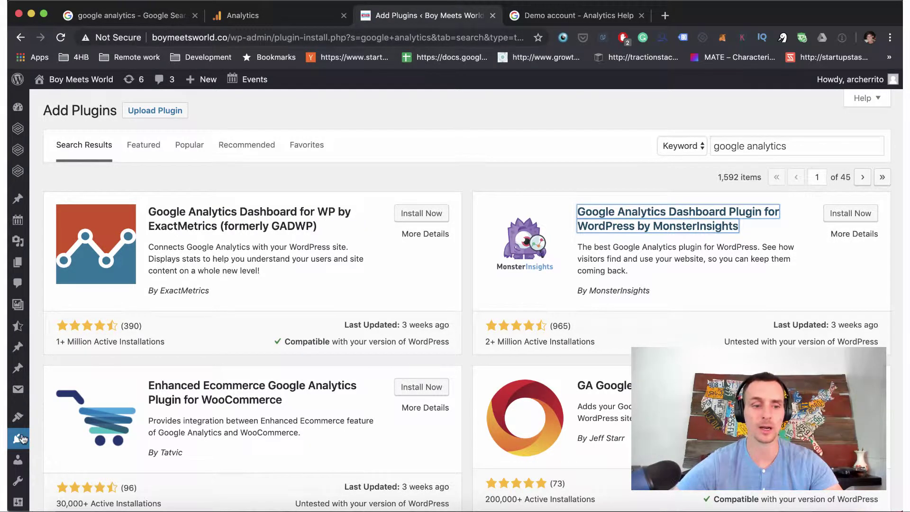
{"action": "mouse_move", "coordinate": [21, 440]}
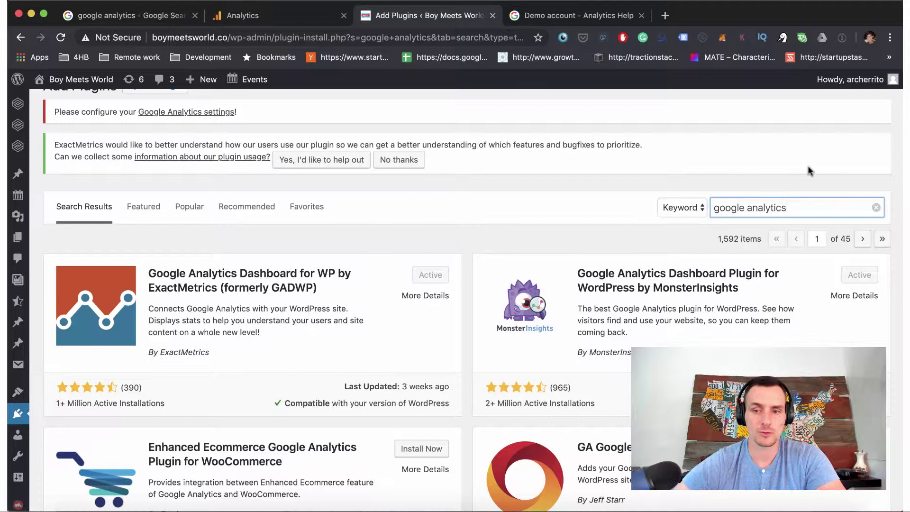
{"action": "scroll", "coordinate": [364, 324], "scroll_direction": "down", "scroll_amount": 8}
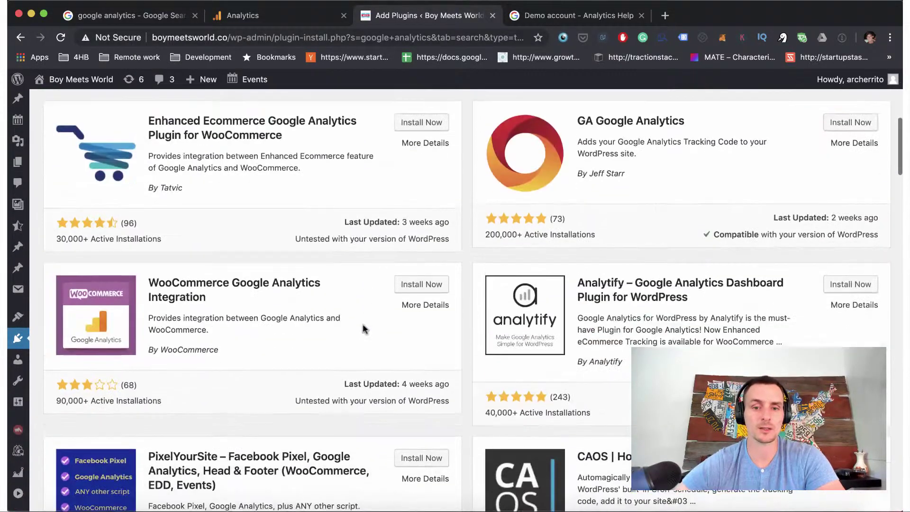
{"action": "scroll", "coordinate": [364, 324], "scroll_direction": "up", "scroll_amount": 7}
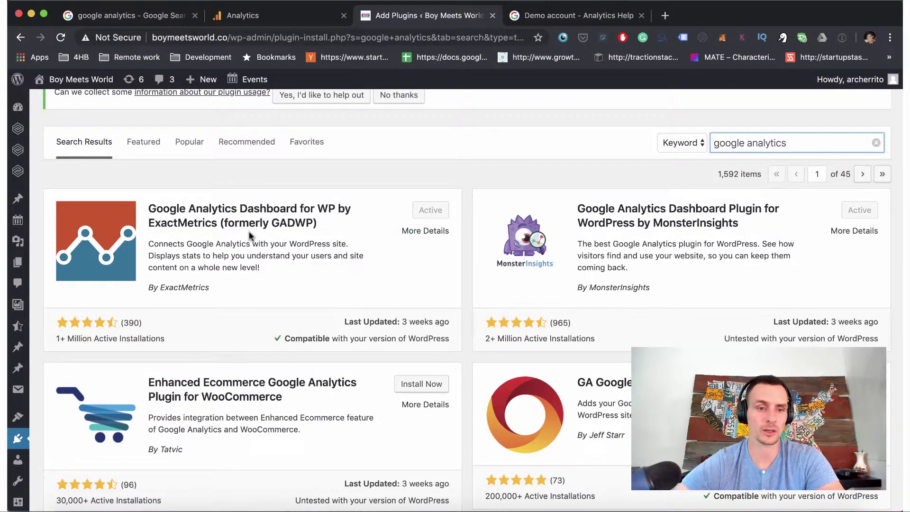
{"action": "mouse_move", "coordinate": [9, 236]}
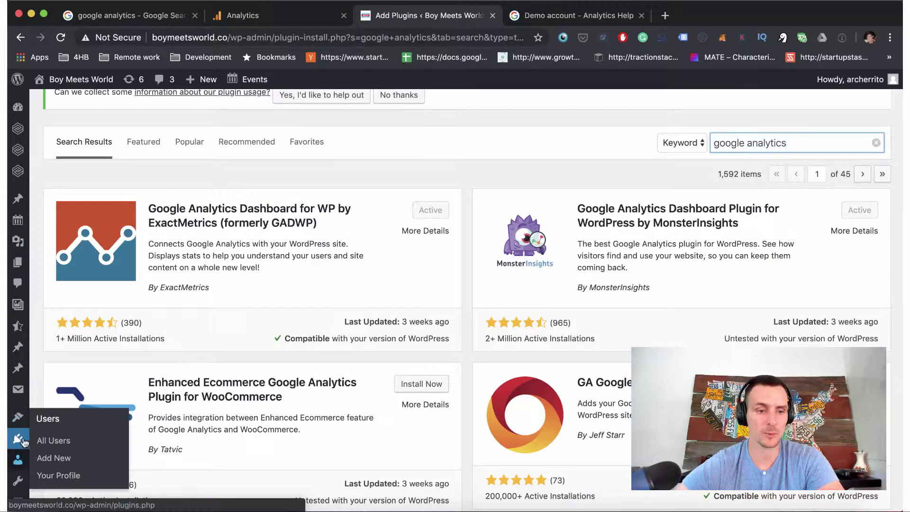
{"action": "left_click", "coordinate": [63, 442]}
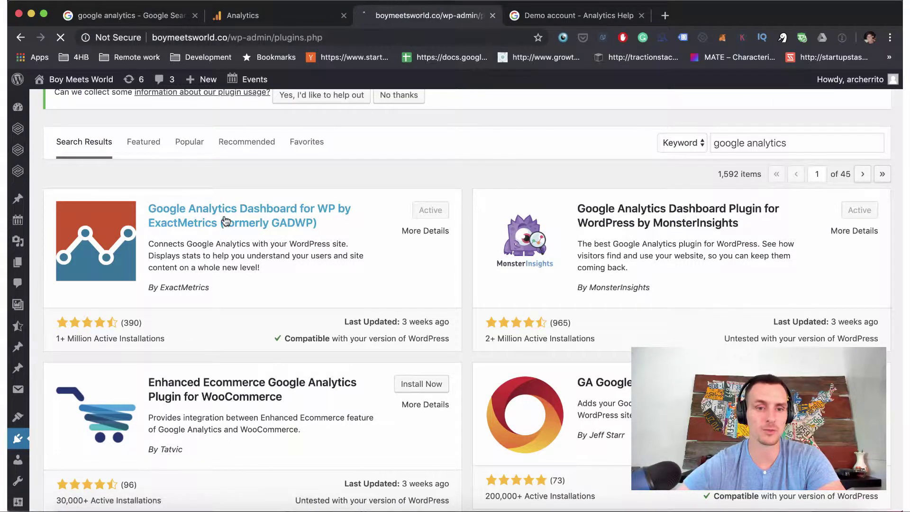
{"action": "scroll", "coordinate": [143, 261], "scroll_direction": "down", "scroll_amount": 8}
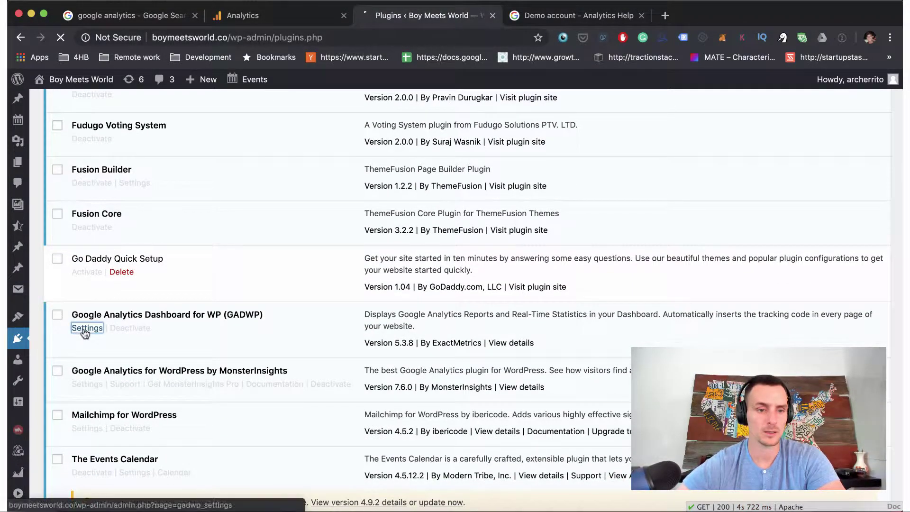
Authorize GADWP with a Google account and allow Analytics access to get a one-time code.
{"action": "left_click", "coordinate": [86, 327]}
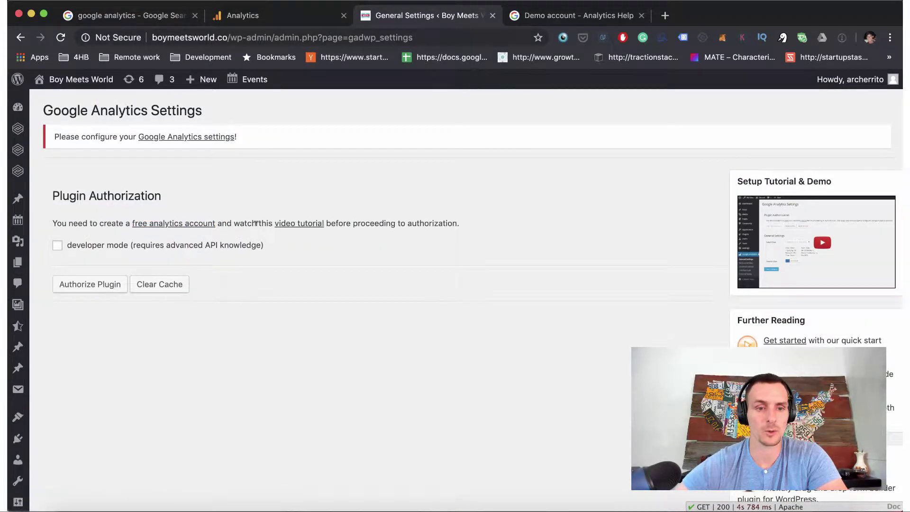
{"action": "left_click", "coordinate": [104, 285]}
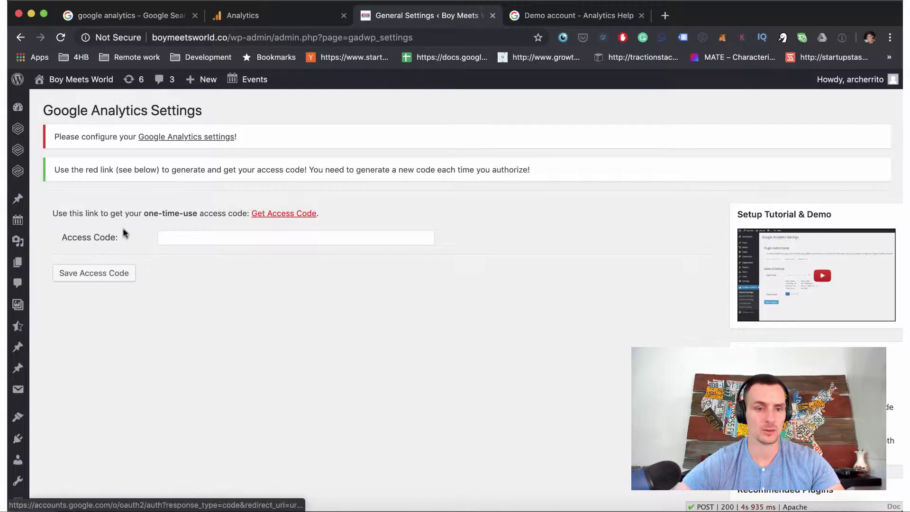
{"action": "left_click", "coordinate": [269, 217]}
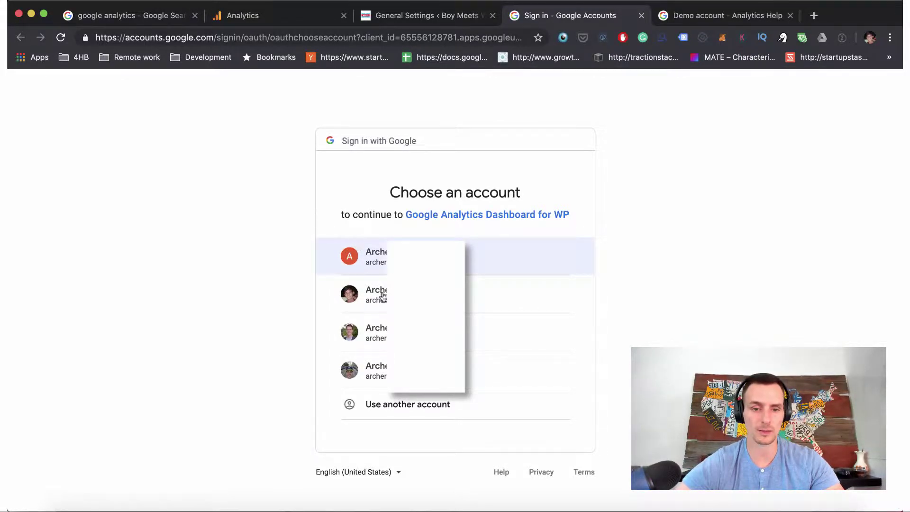
{"action": "left_click", "coordinate": [375, 370]}
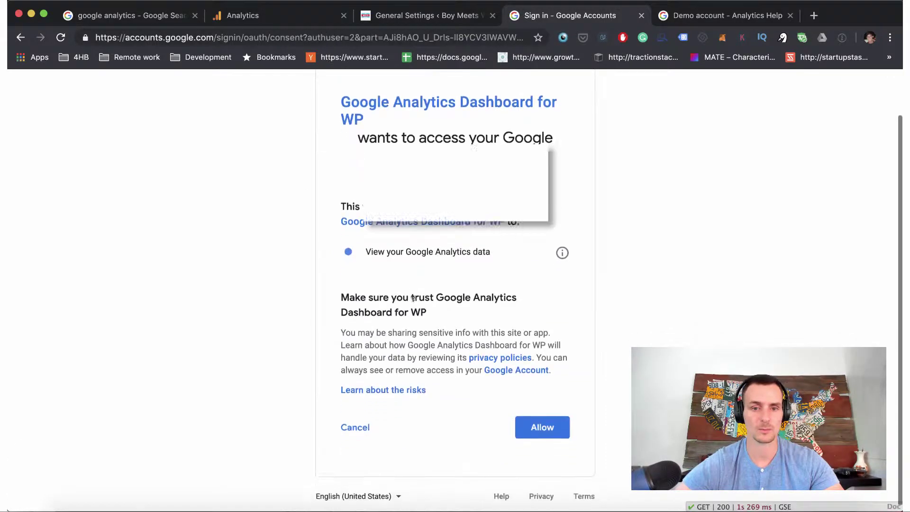
{"action": "left_click", "coordinate": [537, 425]}
Paste the one-time access code into the GADWP settings and save it.
{"action": "key", "text": "super+c"}
{"action": "key", "text": "ctrl+shift+Tab"}
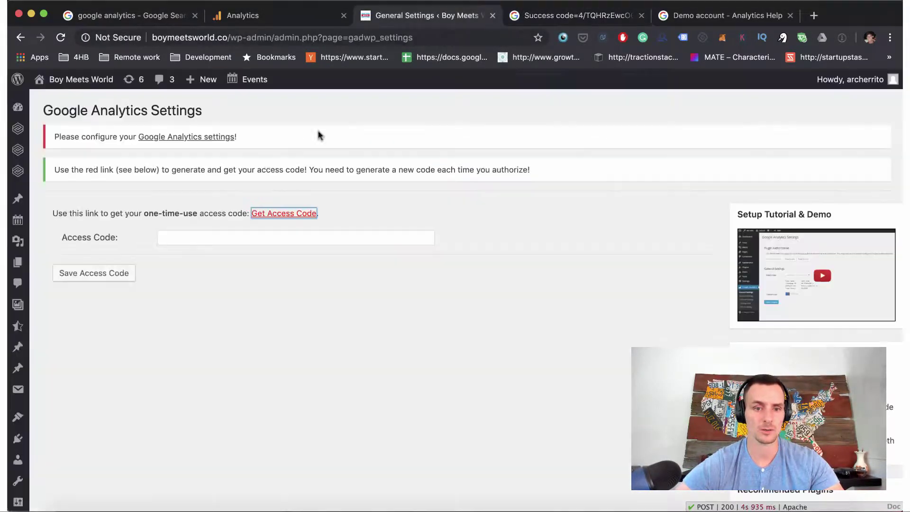
{"action": "left_click", "coordinate": [215, 237]}
{"action": "key", "text": "super+v"}
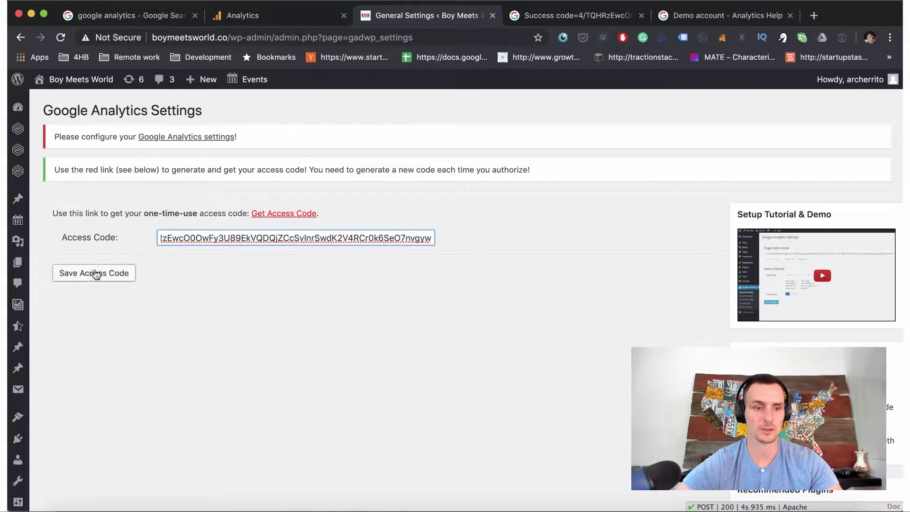
{"action": "left_click", "coordinate": [91, 274]}
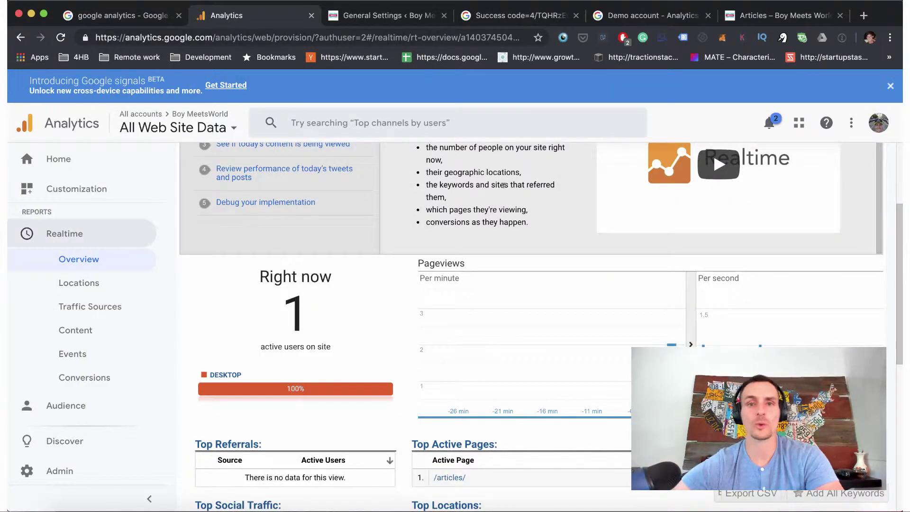
Scroll the Realtime Overview to confirm 1 active desktop user viewing /articles/.
{"action": "scroll", "coordinate": [503, 185], "scroll_direction": "down", "scroll_amount": 3}
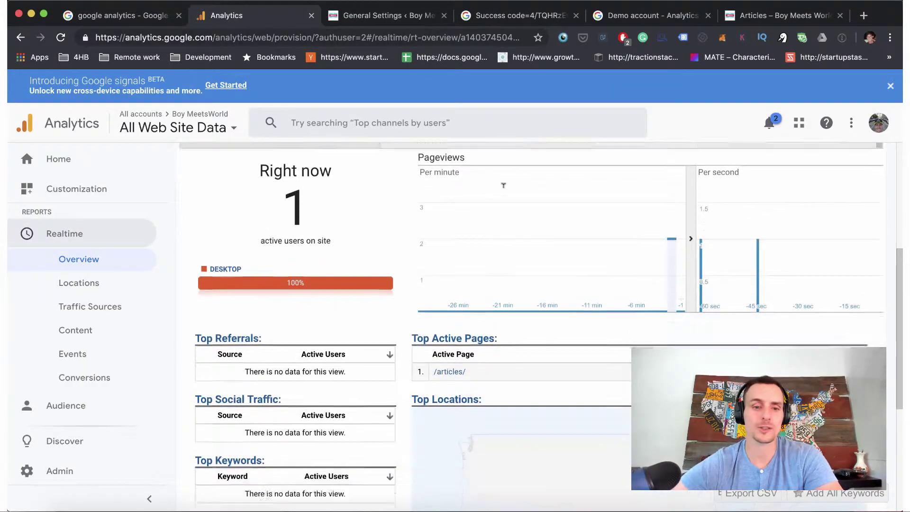
{"action": "scroll", "coordinate": [504, 185], "scroll_direction": "down", "scroll_amount": 3}
{"action": "scroll", "coordinate": [504, 190], "scroll_direction": "up", "scroll_amount": 5}
{"action": "scroll", "coordinate": [503, 189], "scroll_direction": "down", "scroll_amount": 2}
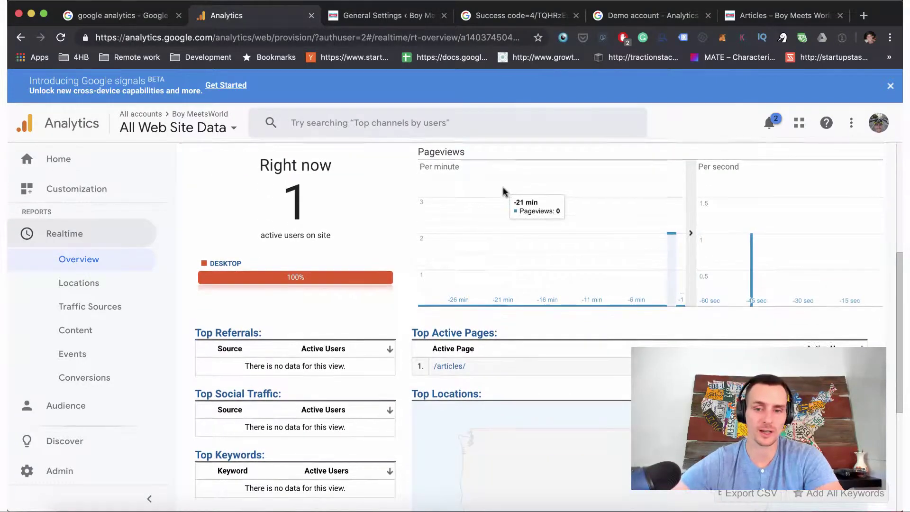
{"action": "scroll", "coordinate": [504, 190], "scroll_direction": "down", "scroll_amount": 2}
{"action": "scroll", "coordinate": [504, 187], "scroll_direction": "up", "scroll_amount": 4}
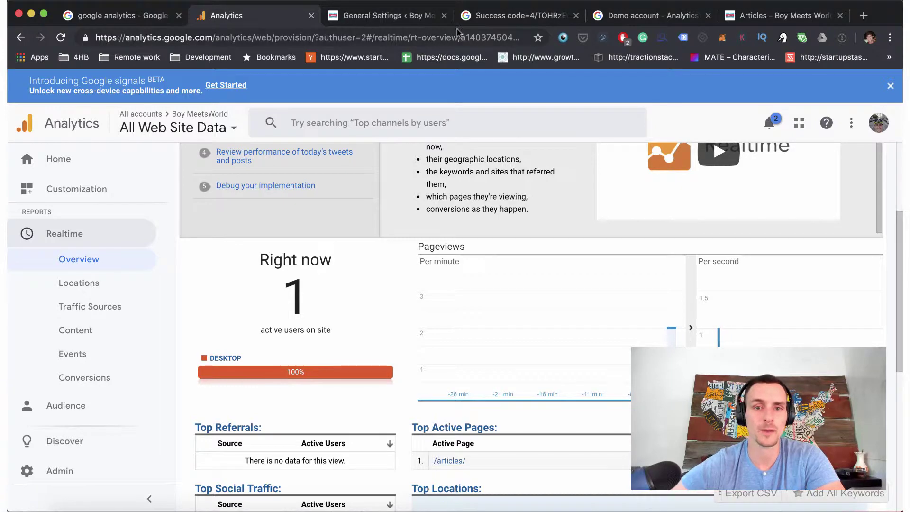
Jump to the 'Access the demo account' section of the Demo account help article.
{"action": "left_click", "coordinate": [628, 23]}
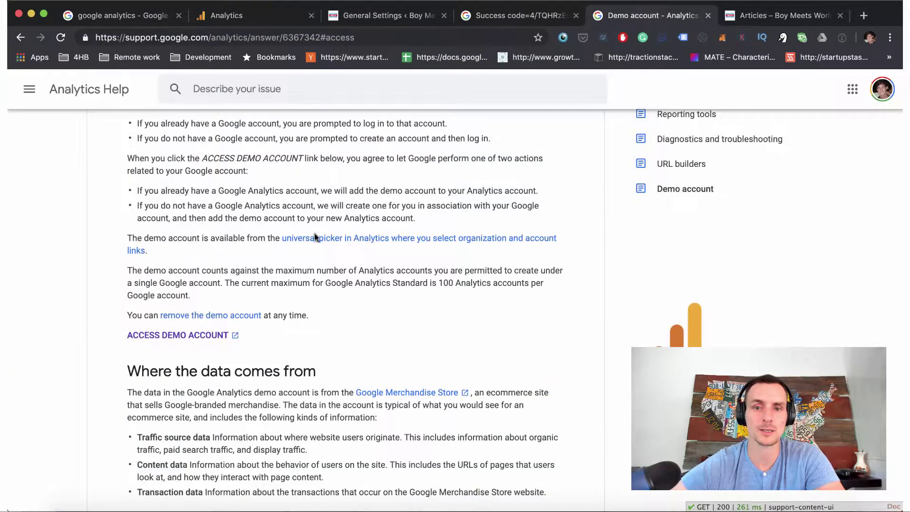
{"action": "scroll", "coordinate": [118, 214], "scroll_direction": "up", "scroll_amount": 10}
{"action": "scroll", "coordinate": [117, 214], "scroll_direction": "up", "scroll_amount": 2}
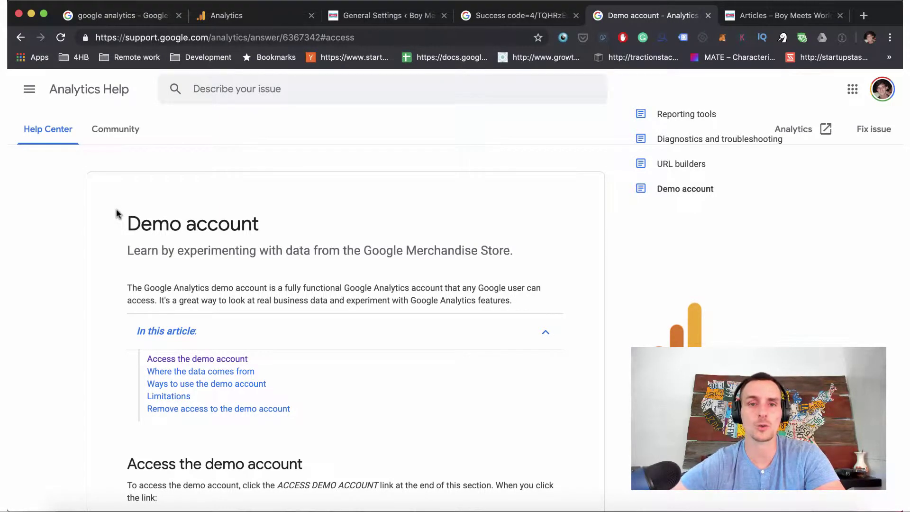
{"action": "scroll", "coordinate": [119, 213], "scroll_direction": "down", "scroll_amount": 5}
{"action": "left_click", "coordinate": [160, 260]}
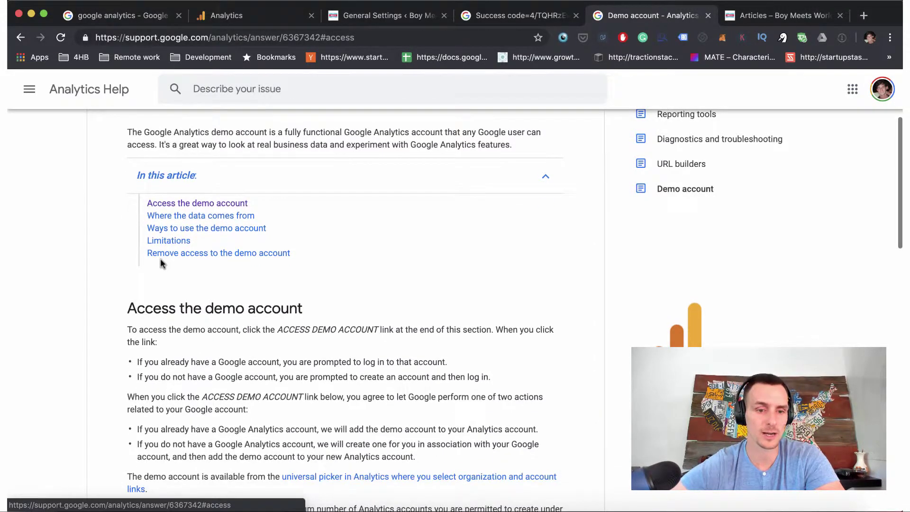
{"action": "scroll", "coordinate": [160, 262], "scroll_direction": "up", "scroll_amount": 2}
{"action": "scroll", "coordinate": [160, 260], "scroll_direction": "down", "scroll_amount": 5}
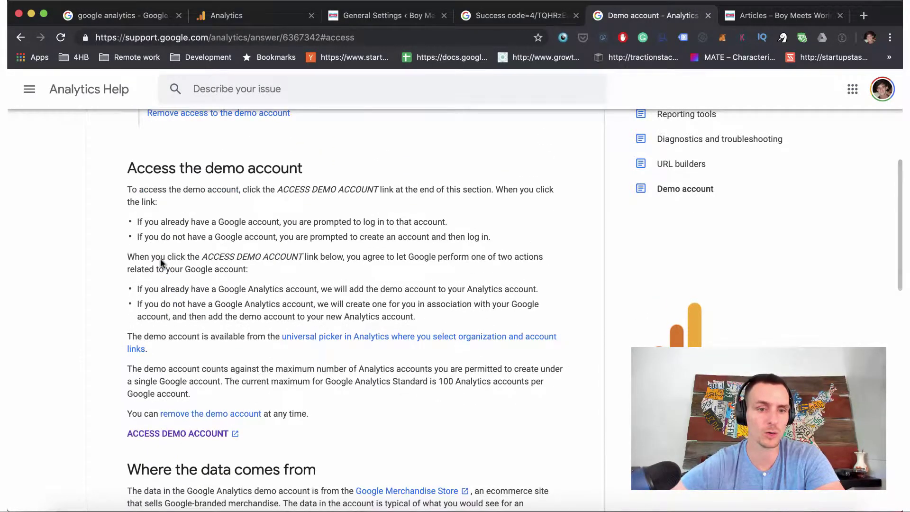
{"action": "scroll", "coordinate": [195, 297], "scroll_direction": "down", "scroll_amount": 1}
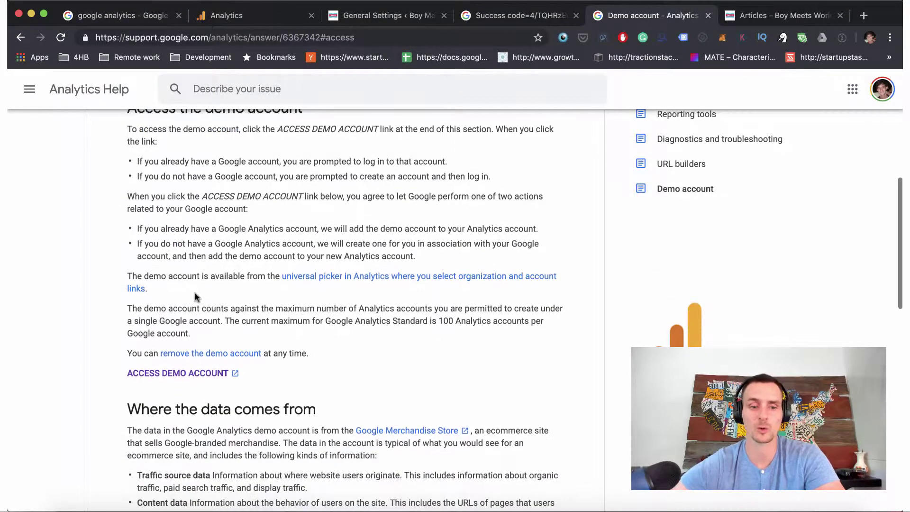
Open the Google Analytics demo account in a new tab and return to the article.
{"action": "left_click", "coordinate": [196, 373]}
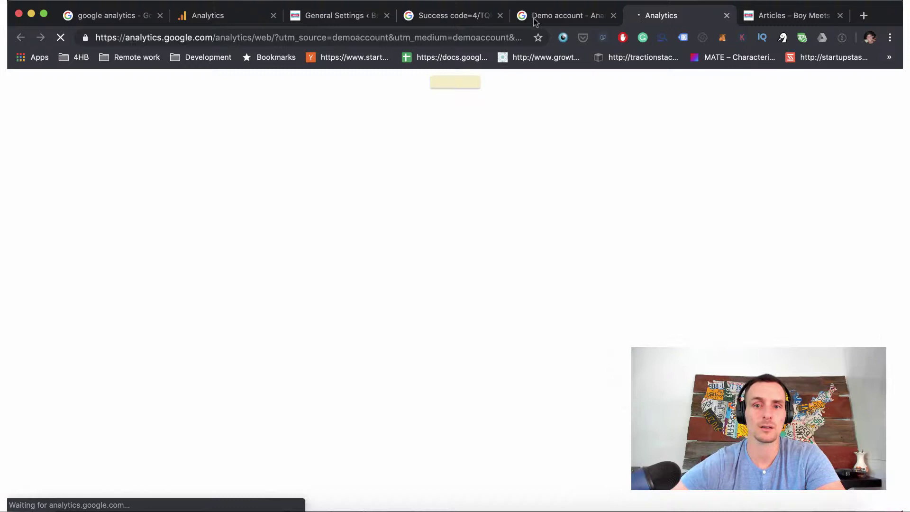
{"action": "left_click", "coordinate": [534, 19]}
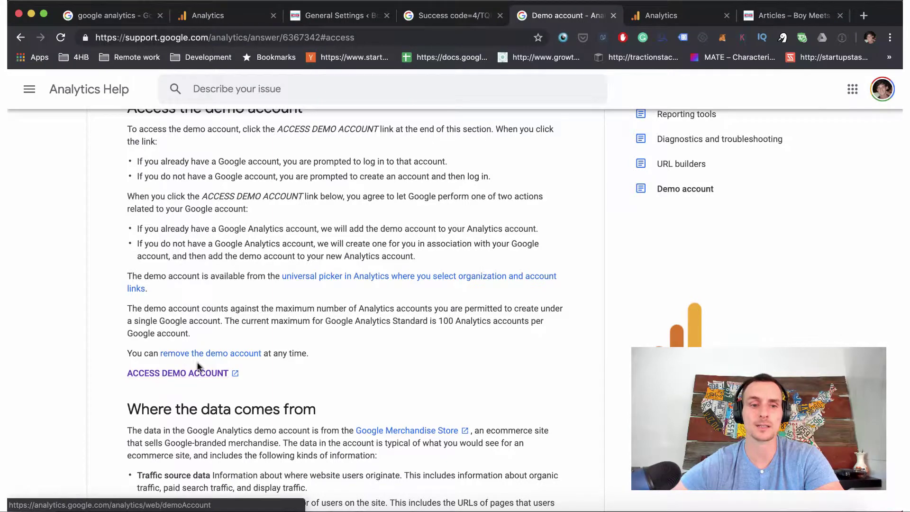
{"action": "scroll", "coordinate": [198, 366], "scroll_direction": "up", "scroll_amount": 3}
{"action": "scroll", "coordinate": [254, 231], "scroll_direction": "up", "scroll_amount": 3}
{"action": "scroll", "coordinate": [253, 233], "scroll_direction": "down", "scroll_amount": 3}
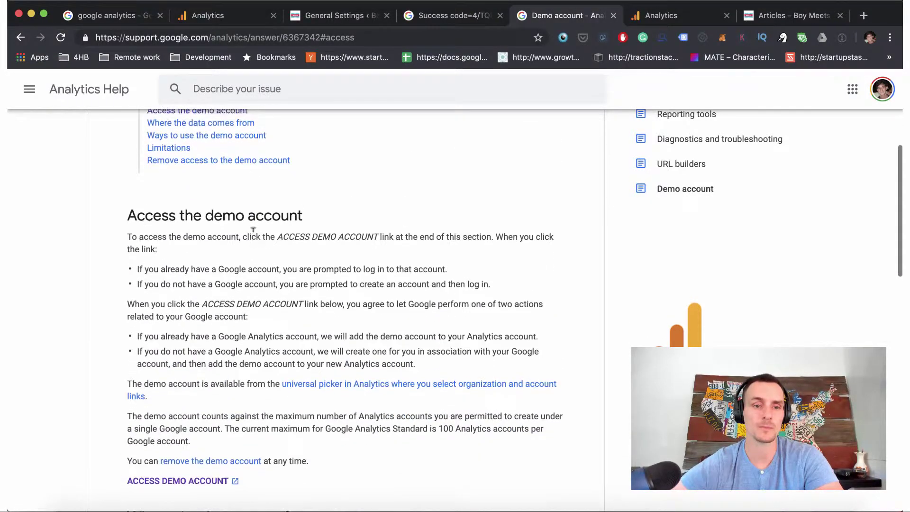
{"action": "scroll", "coordinate": [253, 234], "scroll_direction": "up", "scroll_amount": 5}
{"action": "scroll", "coordinate": [253, 235], "scroll_direction": "down", "scroll_amount": 2}
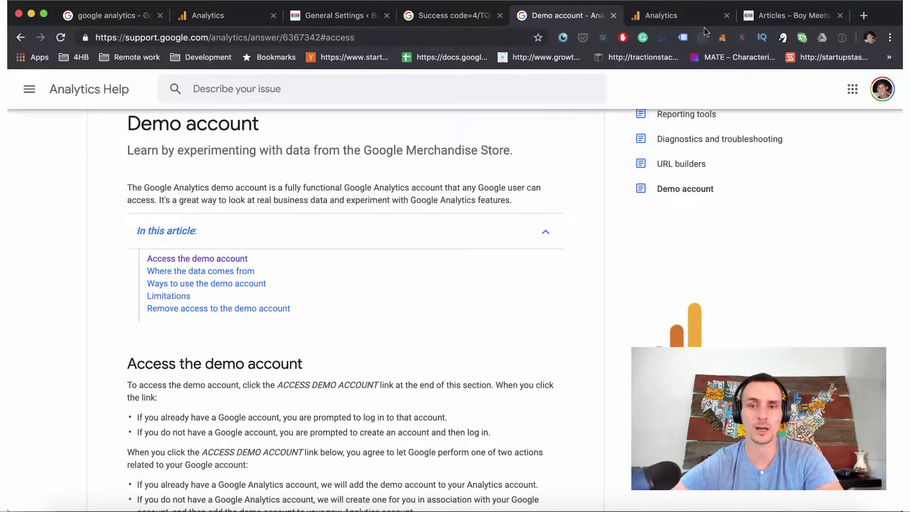
Check that the 1 Master View account picker lists Demo Account, then close it.
{"action": "left_click", "coordinate": [677, 19]}
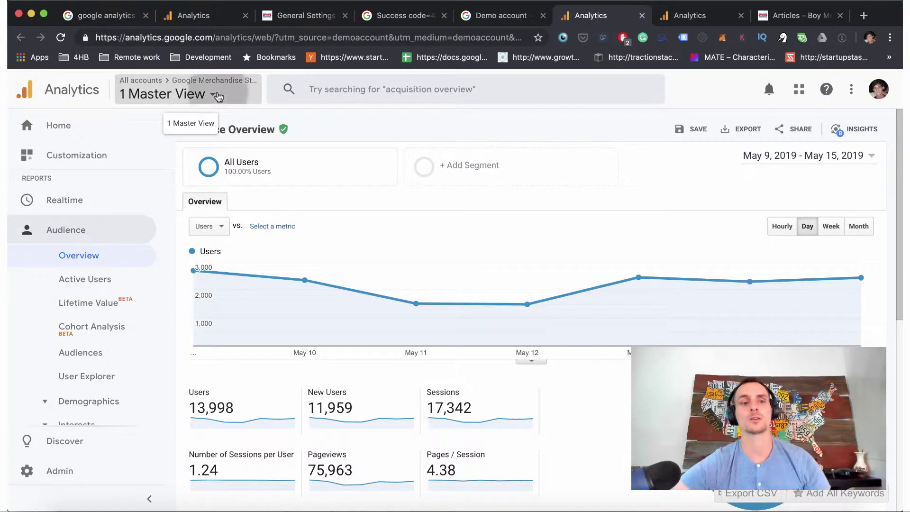
{"action": "left_click", "coordinate": [199, 96]}
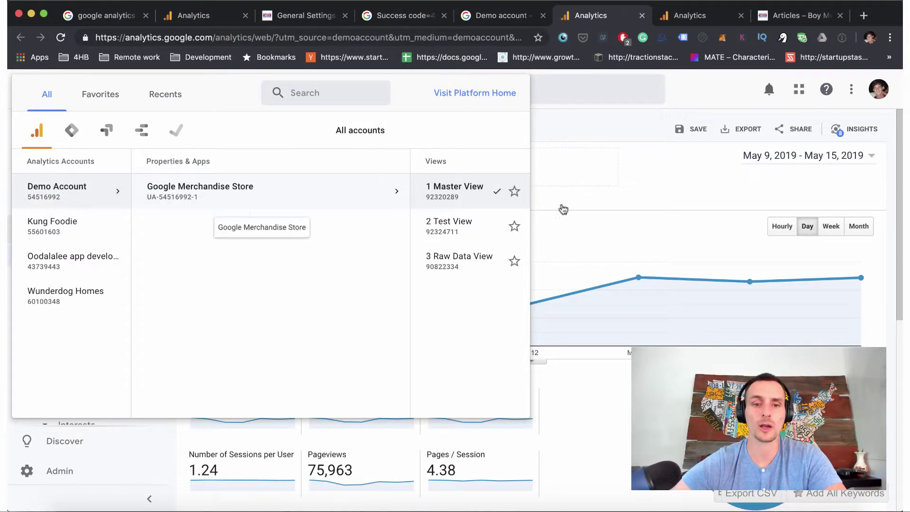
{"action": "left_click", "coordinate": [644, 197]}
{"action": "scroll", "coordinate": [270, 302], "scroll_direction": "down", "scroll_amount": 1}
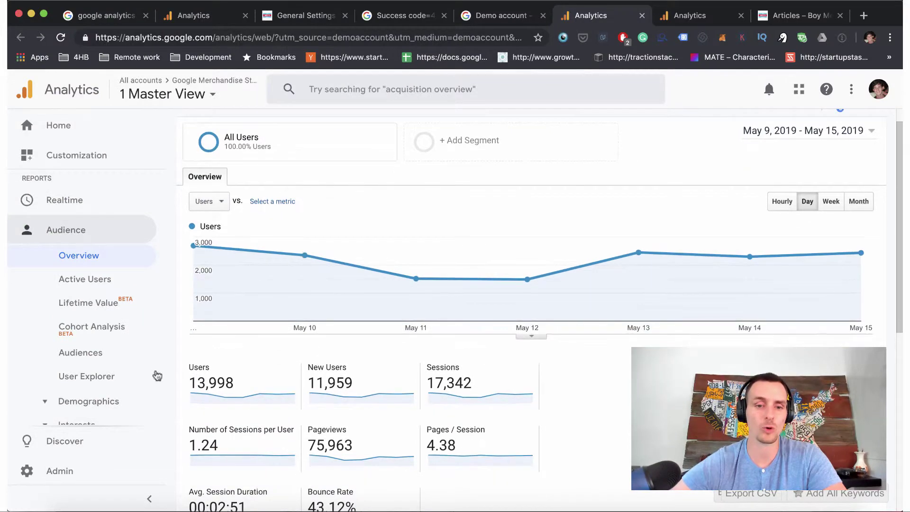